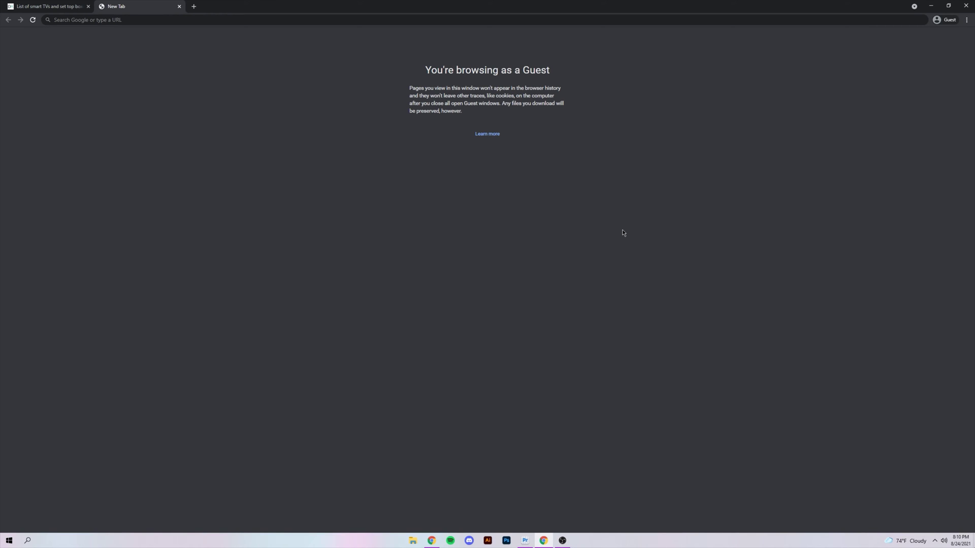
Step: Open the context menu on the blank guest New Tab page
{"action": "right_click", "coordinate": [365, 202]}
Step: Inspect the page, turn on the device toolbar, and open Edit... in the device list
{"action": "left_click", "coordinate": [406, 273]}
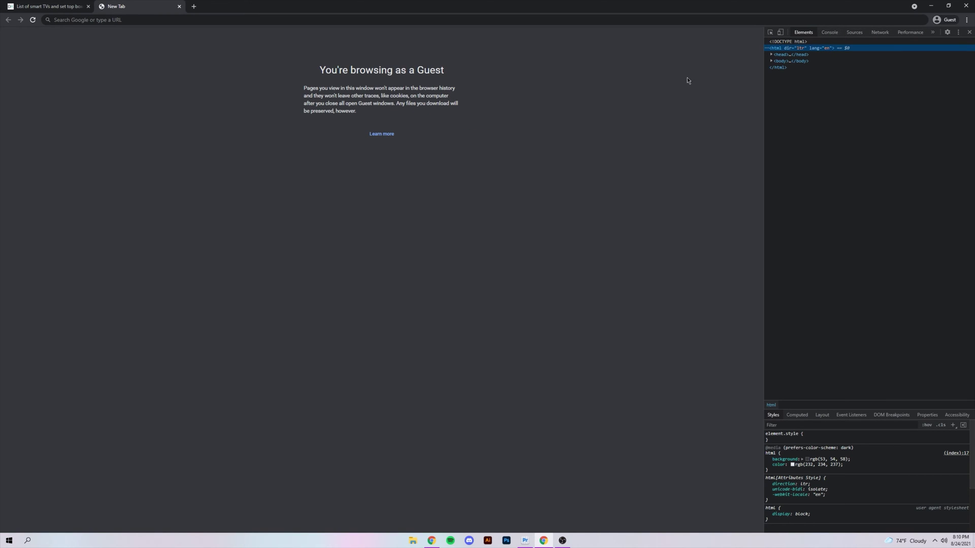
{"action": "left_click", "coordinate": [780, 33]}
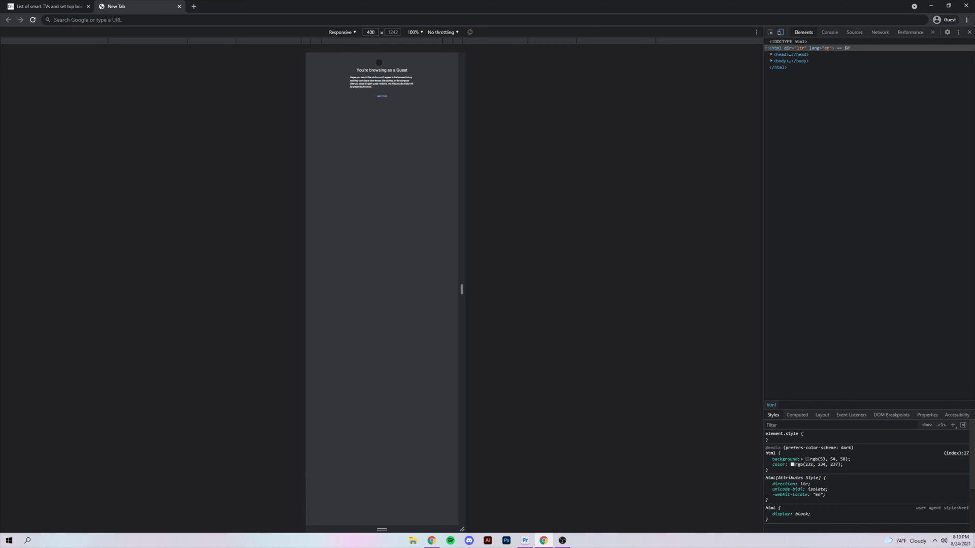
{"action": "left_click", "coordinate": [349, 33]}
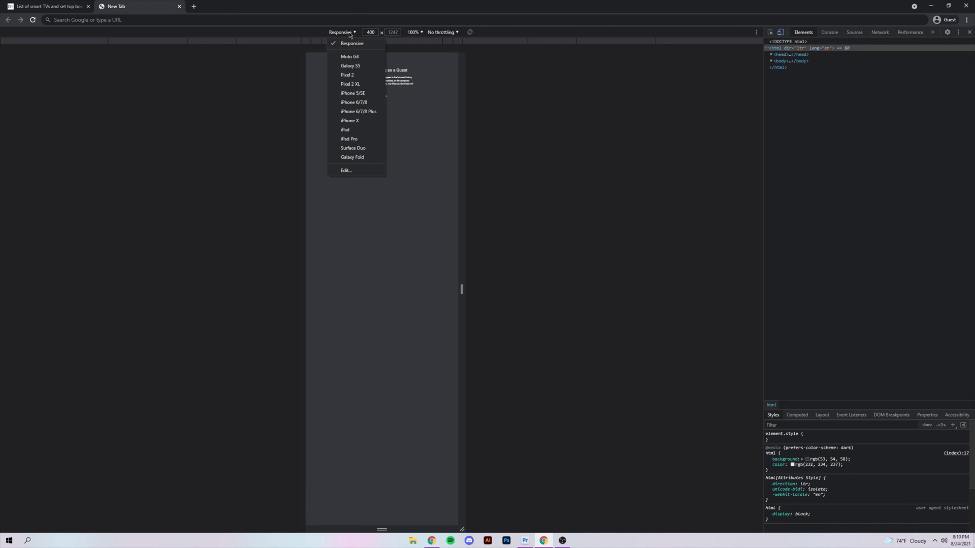
{"action": "left_click", "coordinate": [354, 175]}
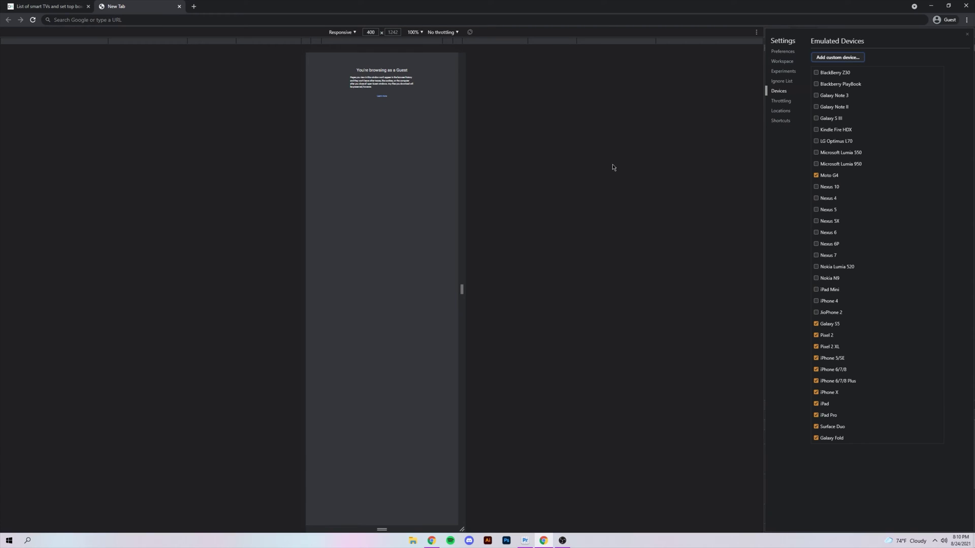
Step: Start a custom device named Smart TV with a 1920 × 1080 resolution
{"action": "left_click", "coordinate": [852, 59]}
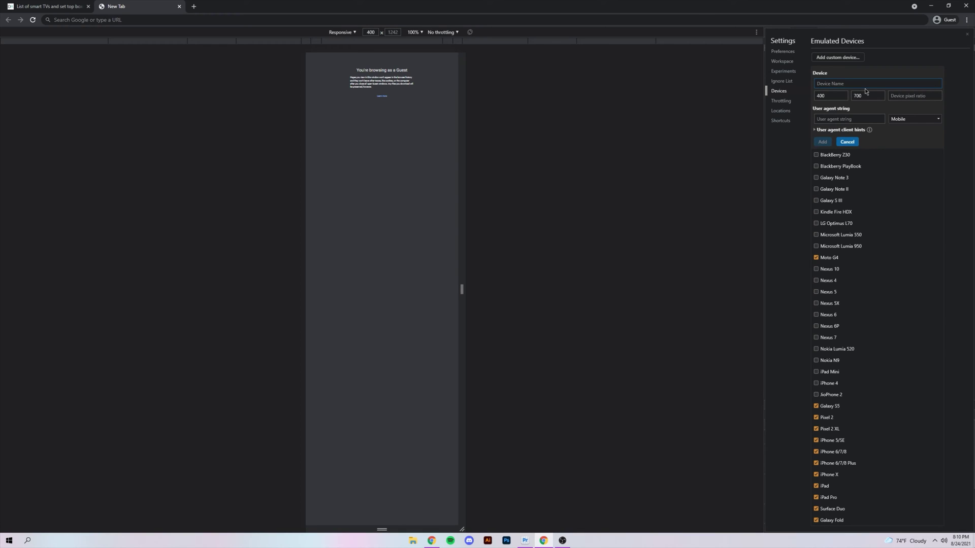
{"action": "type", "text": "Smart TV"}
{"action": "double_click", "coordinate": [830, 94]}
{"action": "type", "text": "1920"}
{"action": "double_click", "coordinate": [861, 96]}
{"action": "type", "text": "1080"}
Step: Copy the first Apple TV user-agent string from the DeviceAtlas smart TV list
{"action": "left_click", "coordinate": [49, 6]}
{"action": "left_click", "coordinate": [584, 234]}
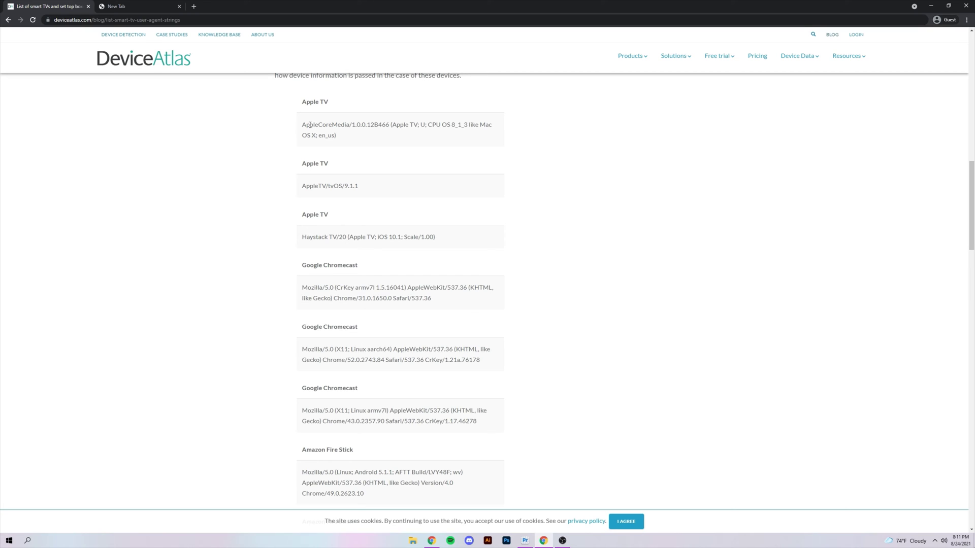
{"action": "left_click_drag", "start_coordinate": [303, 124], "coordinate": [352, 137]}
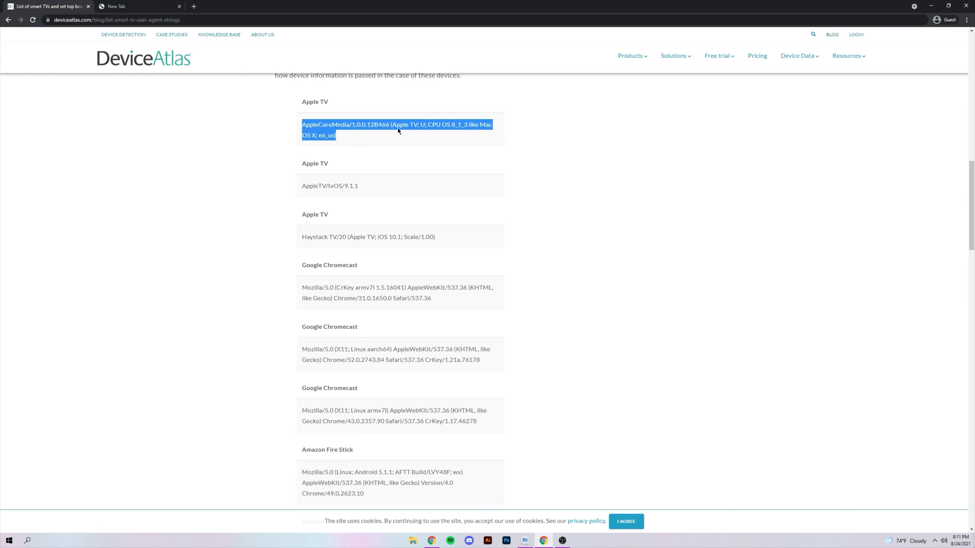
{"action": "scroll", "coordinate": [398, 130], "scroll_direction": "up", "scroll_amount": 1}
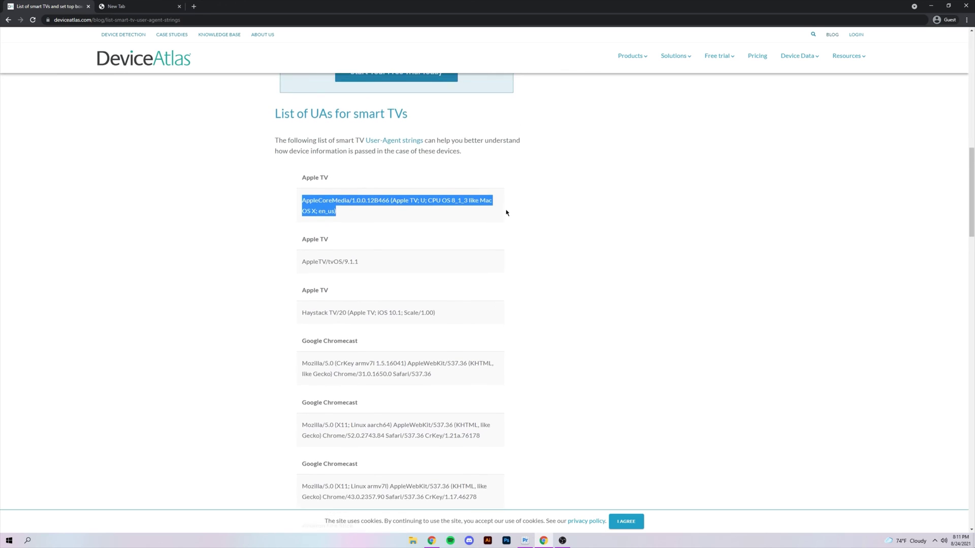
Step: Paste the Apple TV user agent, set the type to Desktop, and add the device
{"action": "left_click", "coordinate": [147, 6]}
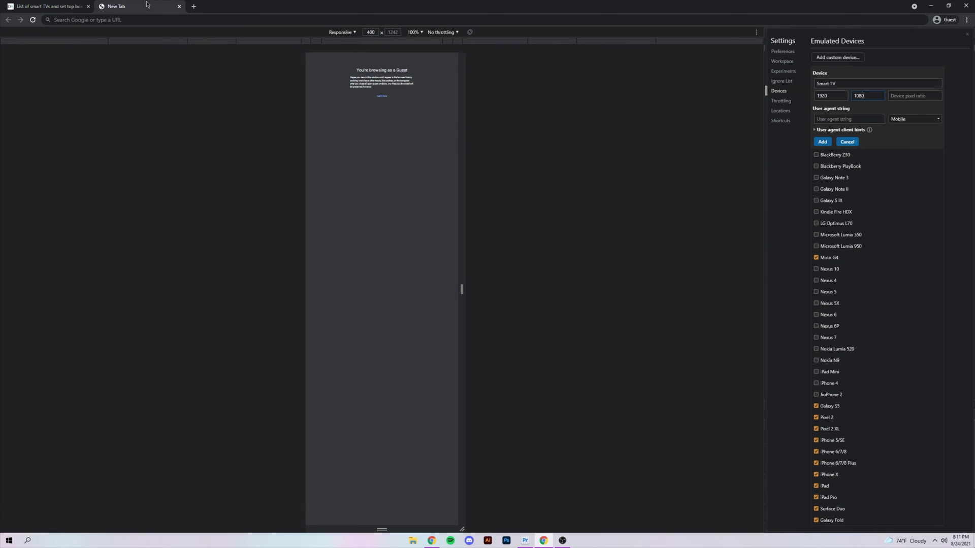
{"action": "left_click", "coordinate": [843, 118]}
{"action": "key", "text": "ctrl+v"}
{"action": "left_click", "coordinate": [911, 123]}
{"action": "left_click", "coordinate": [908, 143]}
{"action": "left_click", "coordinate": [822, 142]}
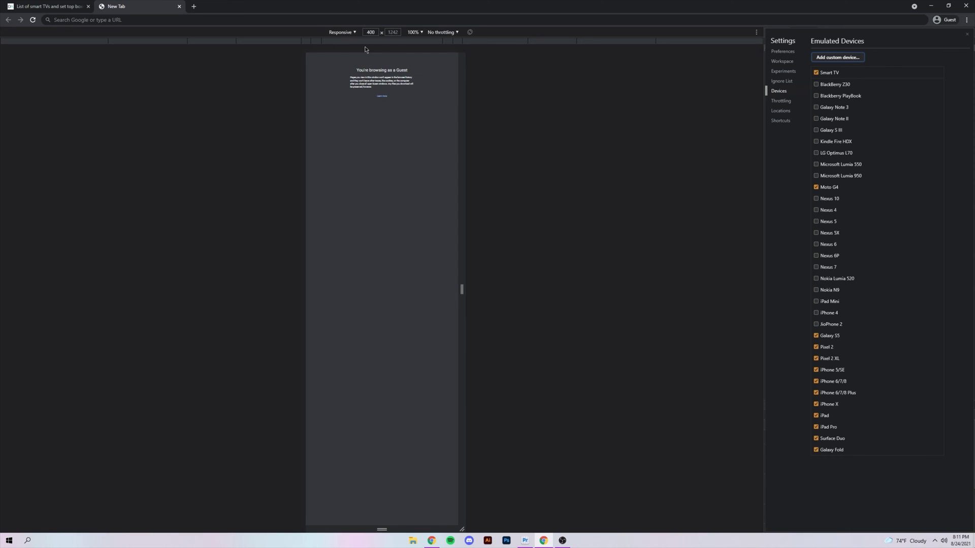
Step: Select Smart TV in the device toolbar's emulated device list
{"action": "left_click", "coordinate": [342, 32]}
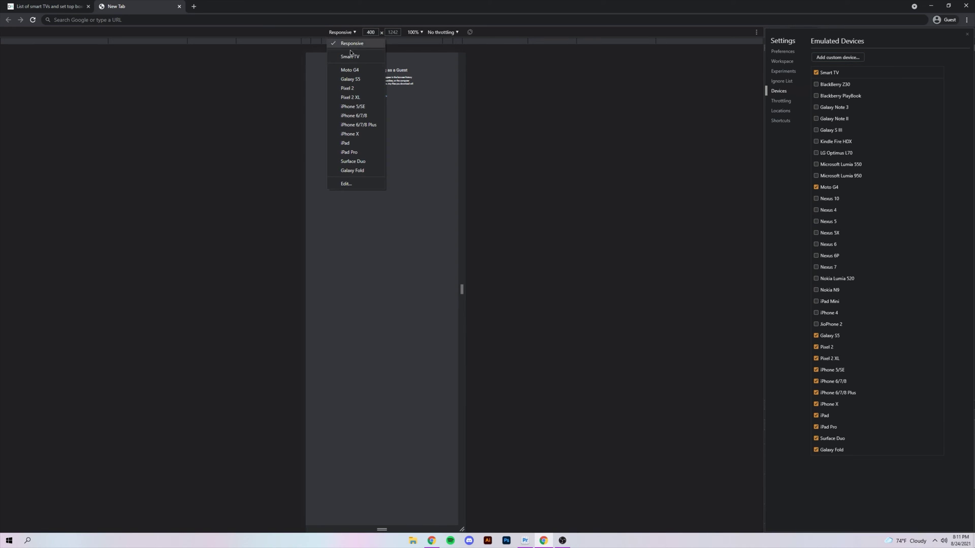
{"action": "left_click", "coordinate": [361, 58]}
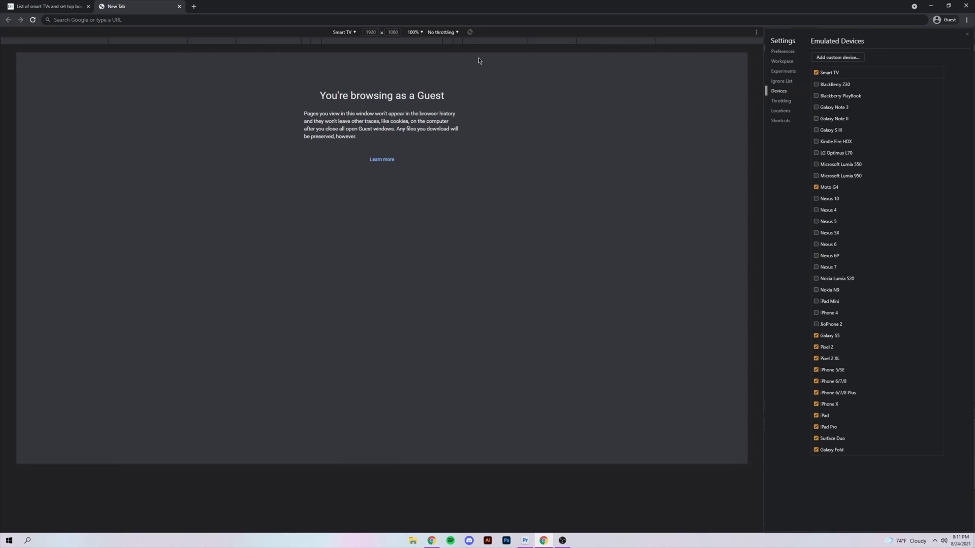
Step: Go to youtube.com, which redirects to the TV interface at youtube.com/tv
{"action": "left_click", "coordinate": [321, 19]}
{"action": "type", "text": "youtube.com/tv"}
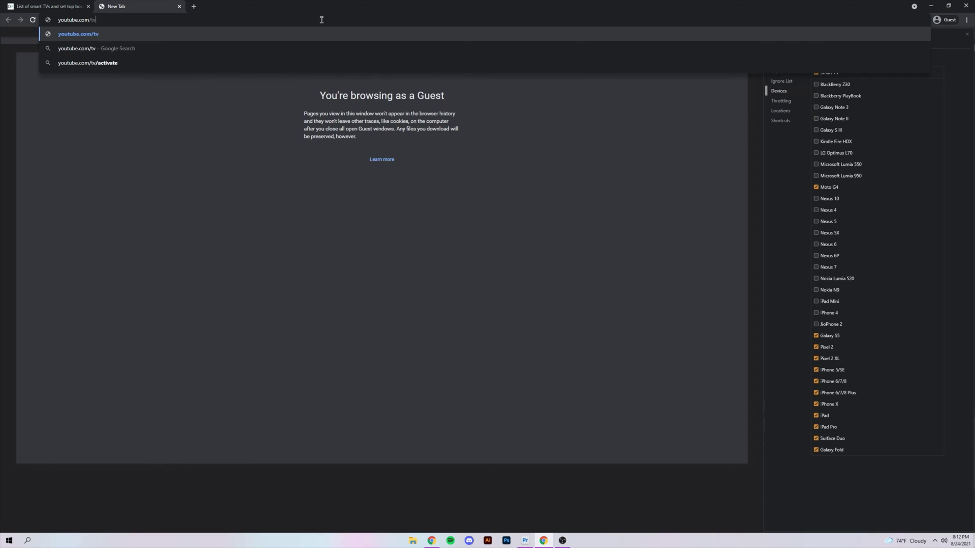
{"action": "key", "text": "Return"}
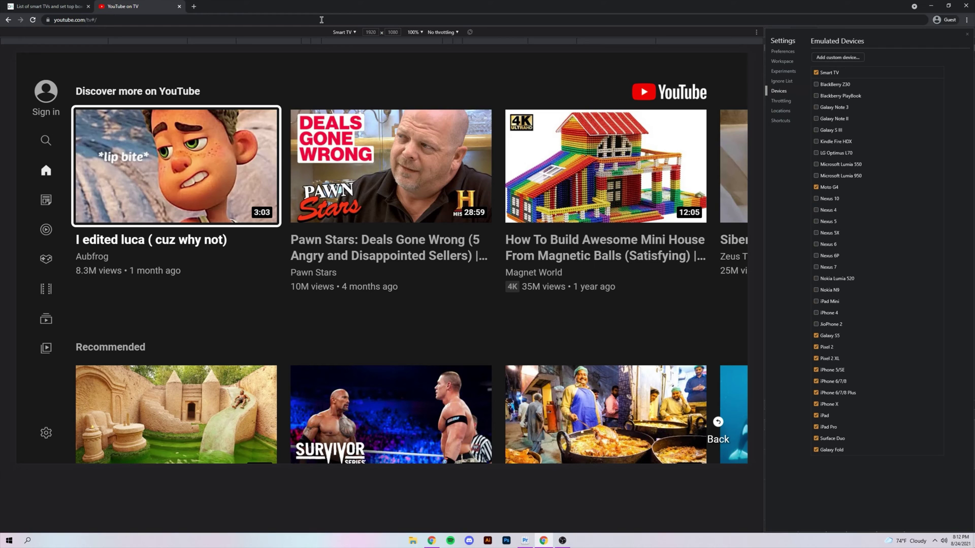
Step: Deselect the Apple TV string, scroll the DeviceAtlas list, then return to the YouTube tab
{"action": "left_click", "coordinate": [48, 6]}
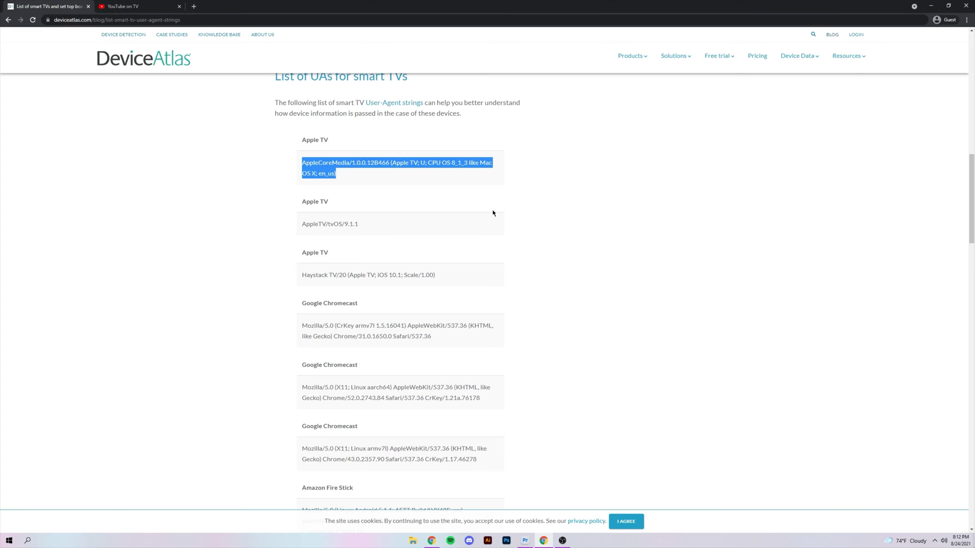
{"action": "left_click", "coordinate": [575, 244]}
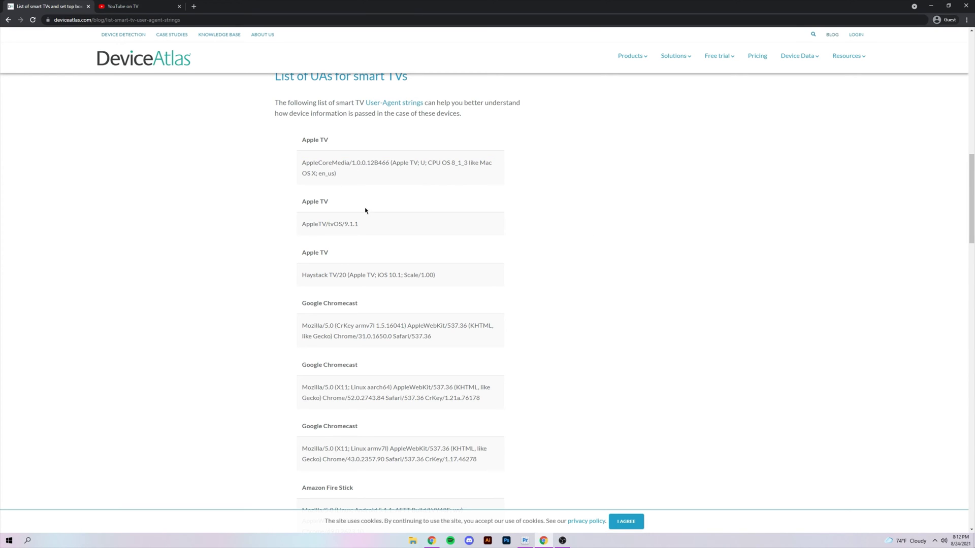
{"action": "scroll", "coordinate": [365, 210], "scroll_direction": "down", "scroll_amount": 3}
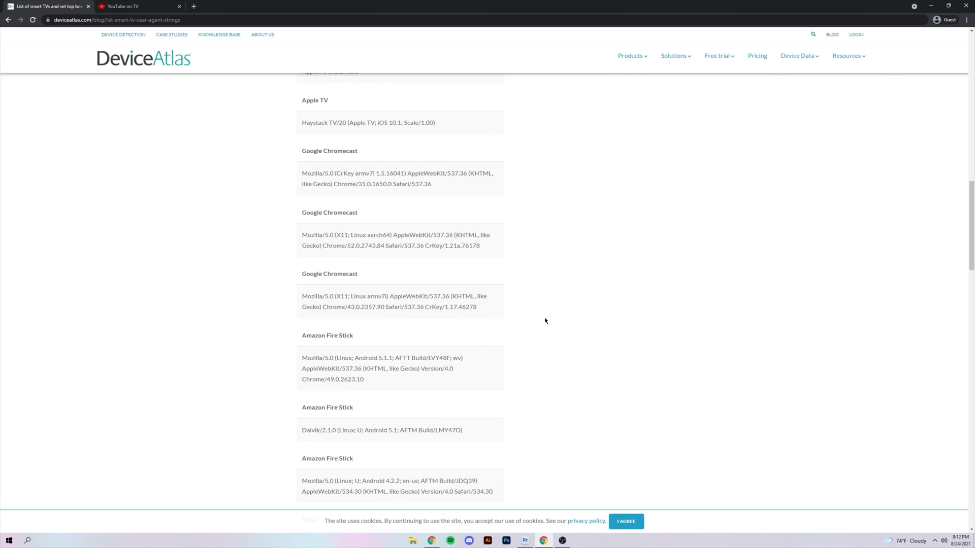
{"action": "scroll", "coordinate": [612, 305], "scroll_direction": "up", "scroll_amount": 4}
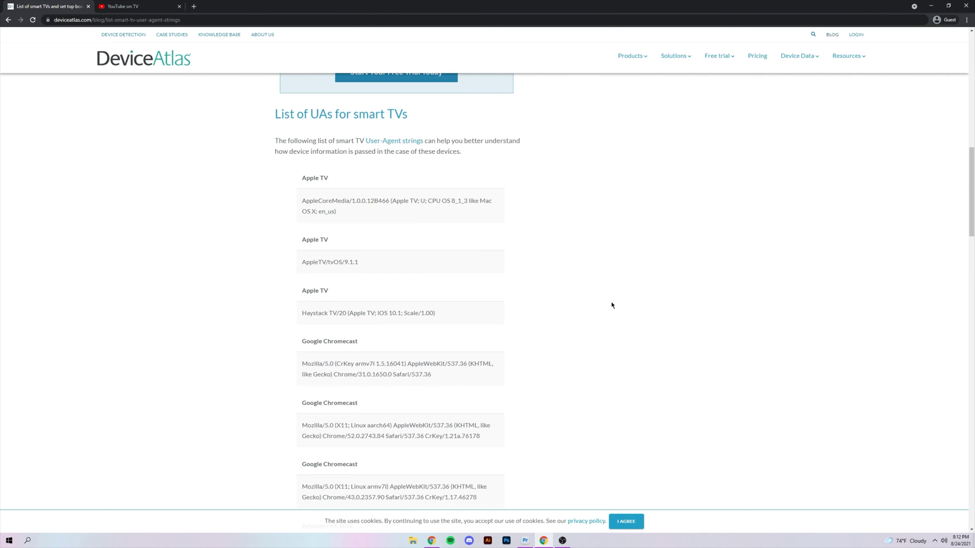
{"action": "left_click", "coordinate": [122, 6]}
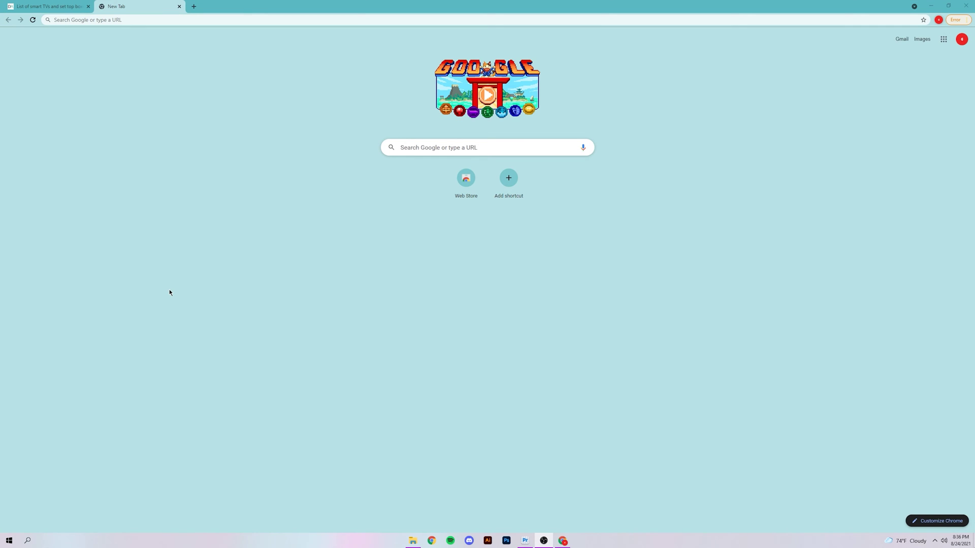
Step: Search the Web Store for 'custom useragent string' and add the Custom UserAgent String extension
{"action": "left_click", "coordinate": [467, 188]}
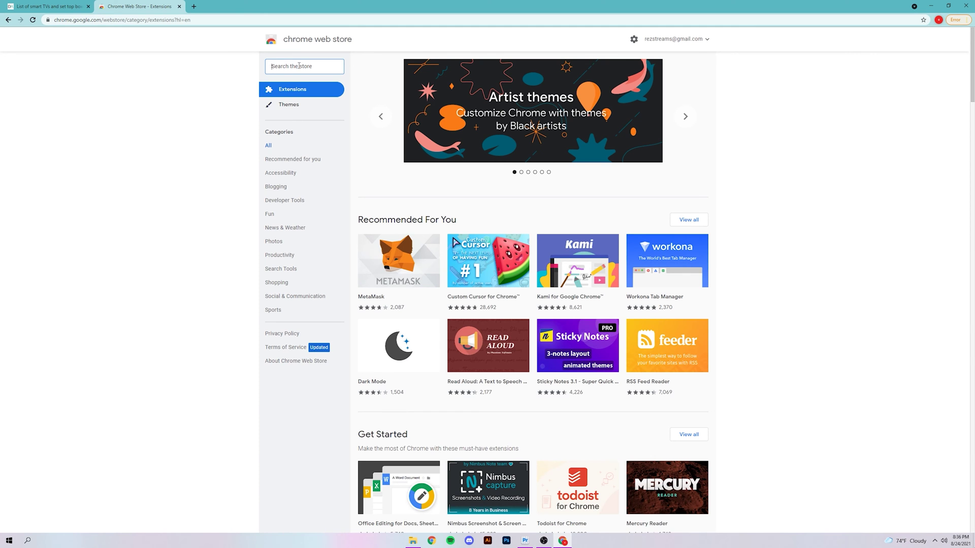
{"action": "type", "text": "custom "}
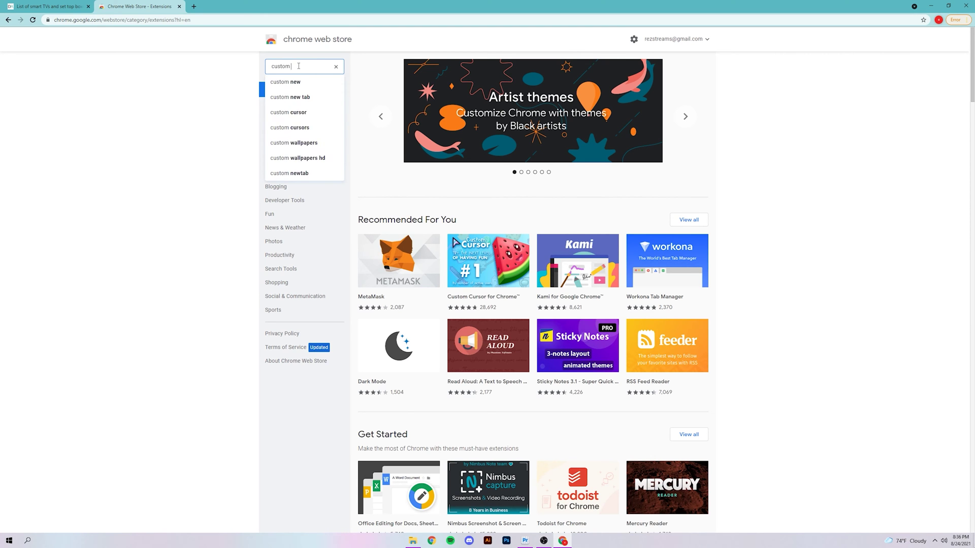
{"action": "type", "text": "useragent string"}
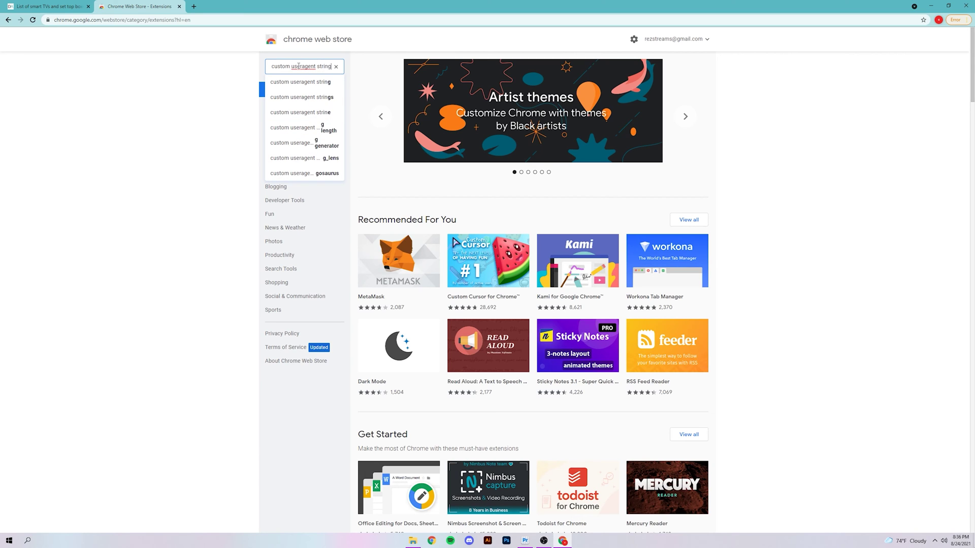
{"action": "key", "text": "Return"}
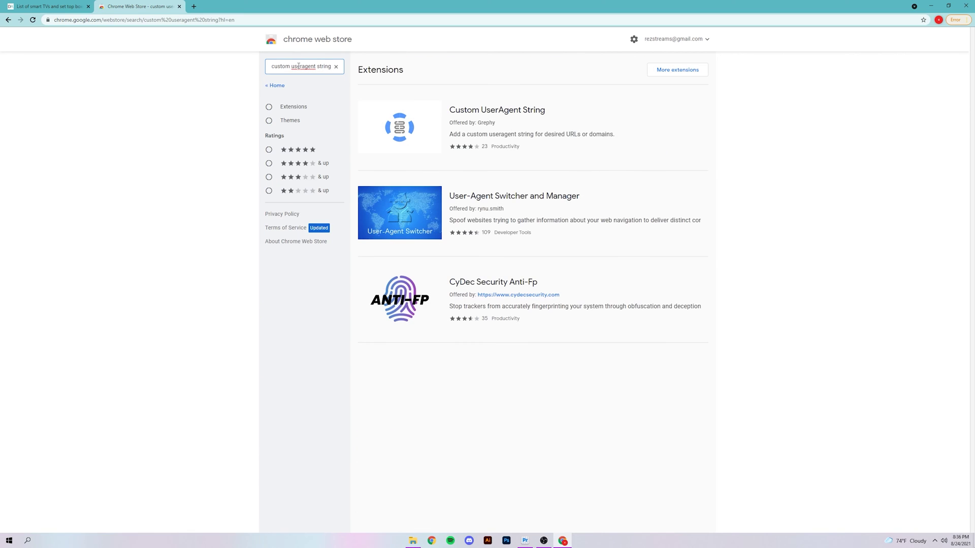
{"action": "left_click", "coordinate": [628, 125]}
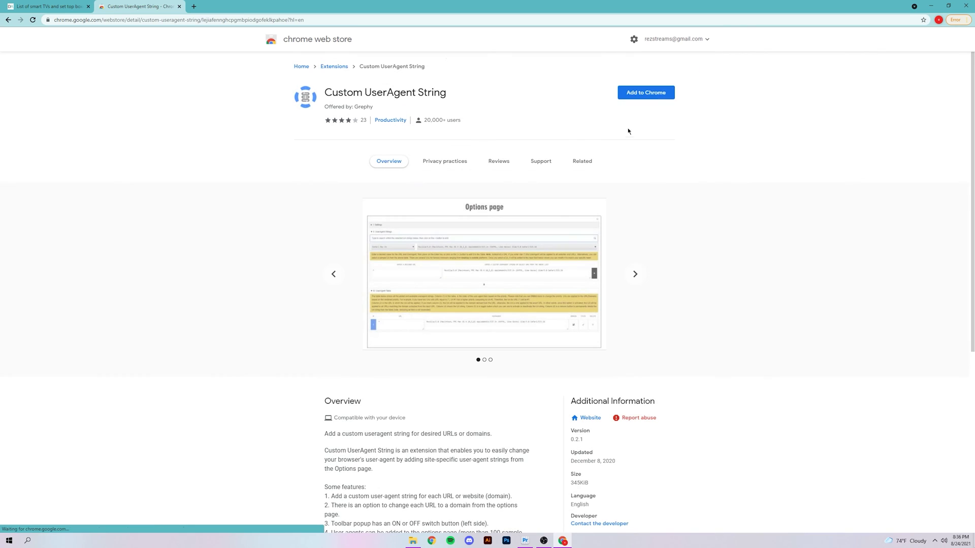
{"action": "left_click", "coordinate": [646, 94]}
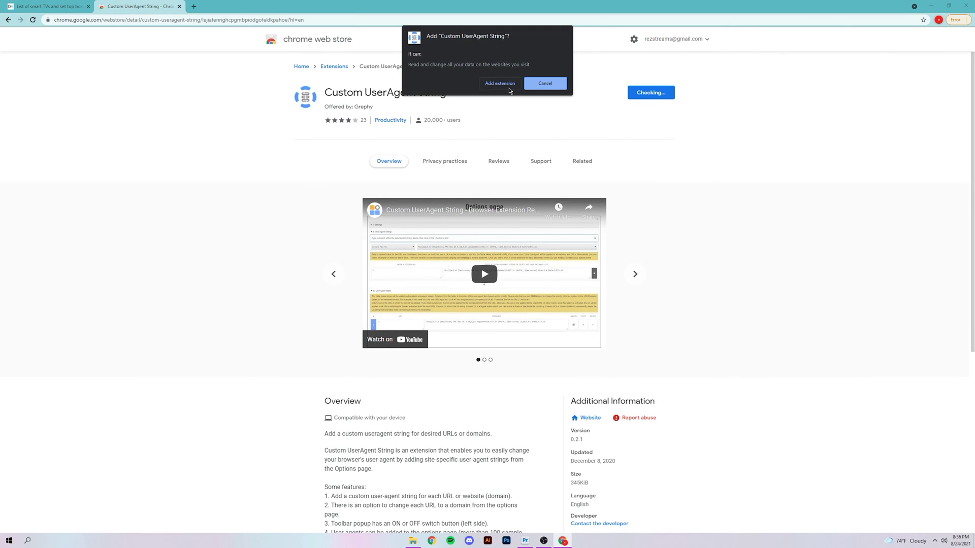
{"action": "left_click", "coordinate": [500, 85]}
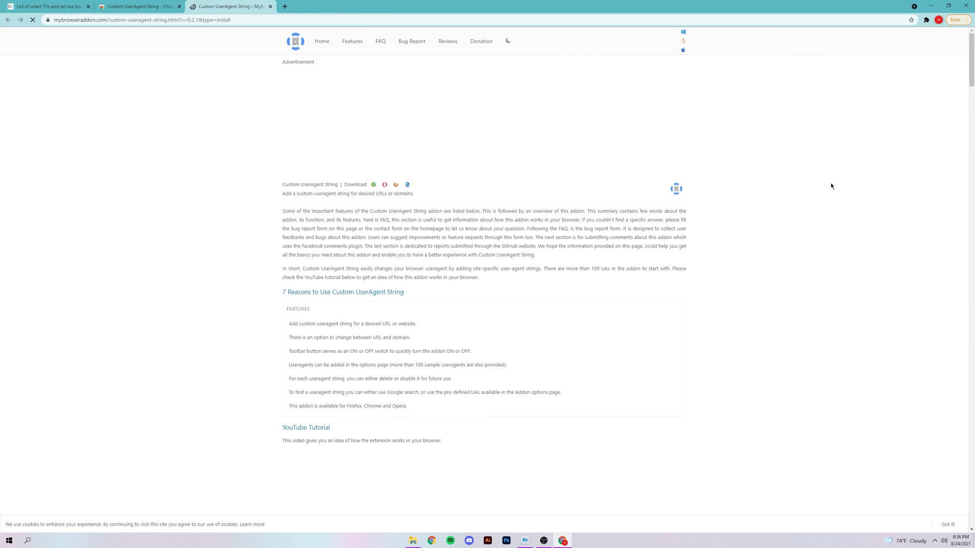
Step: Close the MyBrowserAddon tab and open Custom UserAgent String's options page from Extensions
{"action": "left_click", "coordinate": [270, 7]}
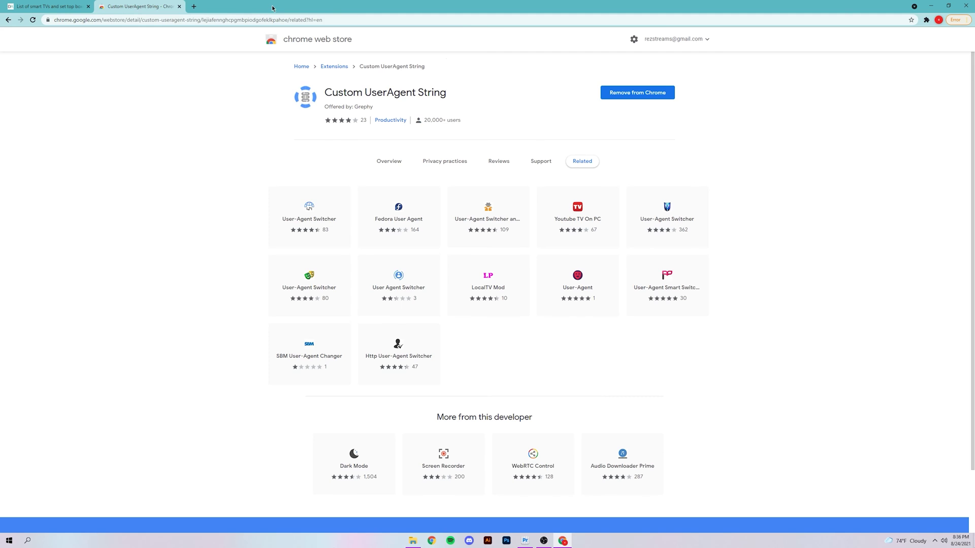
{"action": "left_click", "coordinate": [926, 19]}
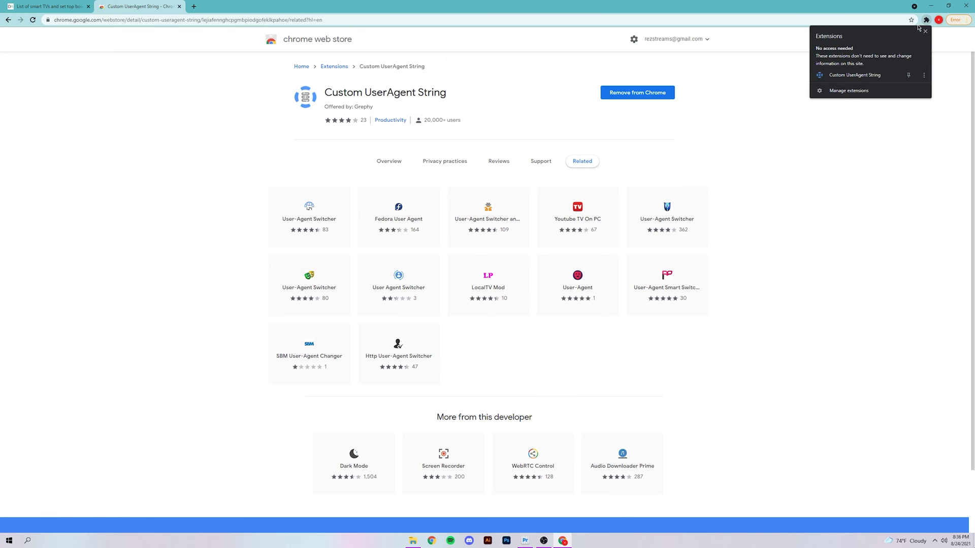
{"action": "left_click", "coordinate": [870, 77]}
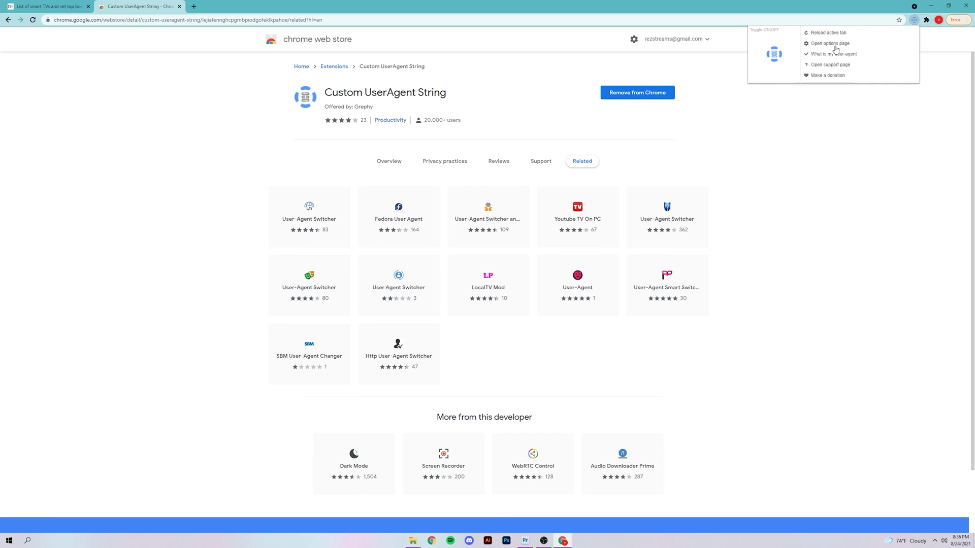
{"action": "left_click", "coordinate": [835, 44]}
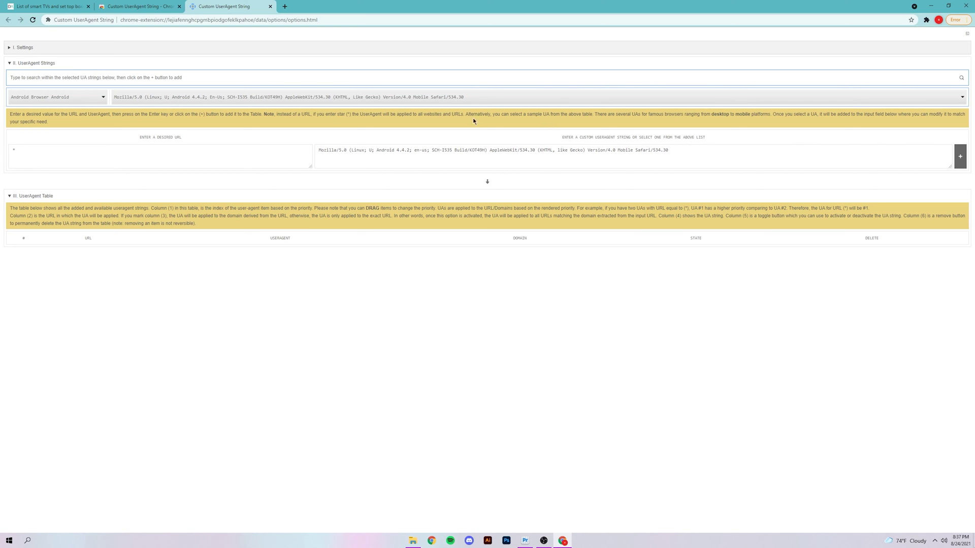
Step: Enter youtube.com as the desired URL and copy the Apple TV user-agent string
{"action": "double_click", "coordinate": [121, 152]}
{"action": "type", "text": "youtube.com/tv"}
{"action": "left_click", "coordinate": [46, 6]}
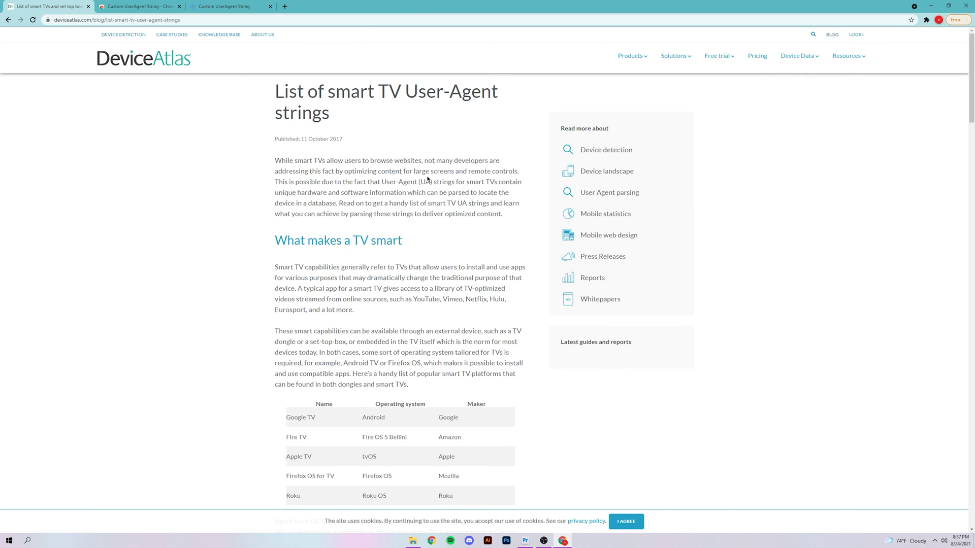
{"action": "scroll", "coordinate": [464, 244], "scroll_direction": "down", "scroll_amount": 12}
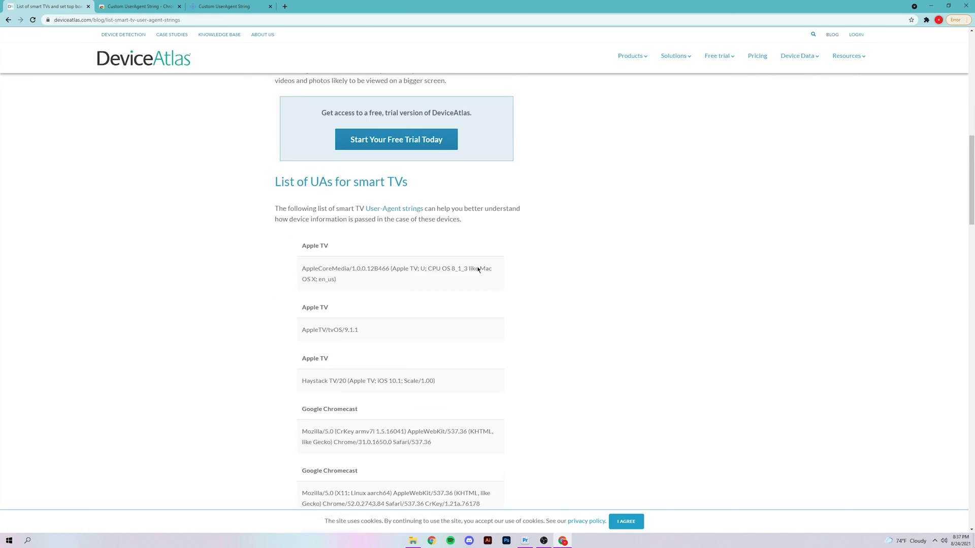
{"action": "left_click_drag", "start_coordinate": [303, 239], "coordinate": [342, 251]}
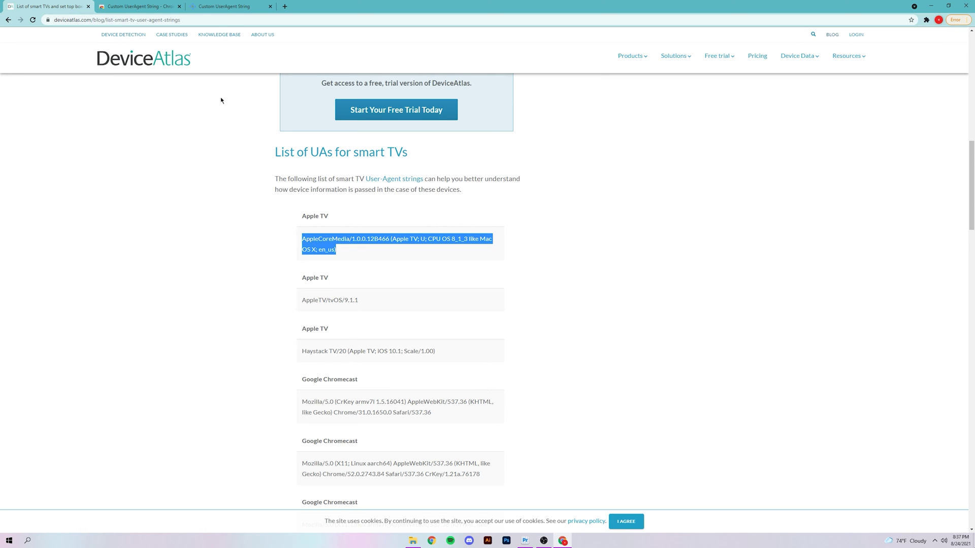
Step: Replace the Android user-agent string with the Apple TV one and add the rule
{"action": "left_click", "coordinate": [229, 6]}
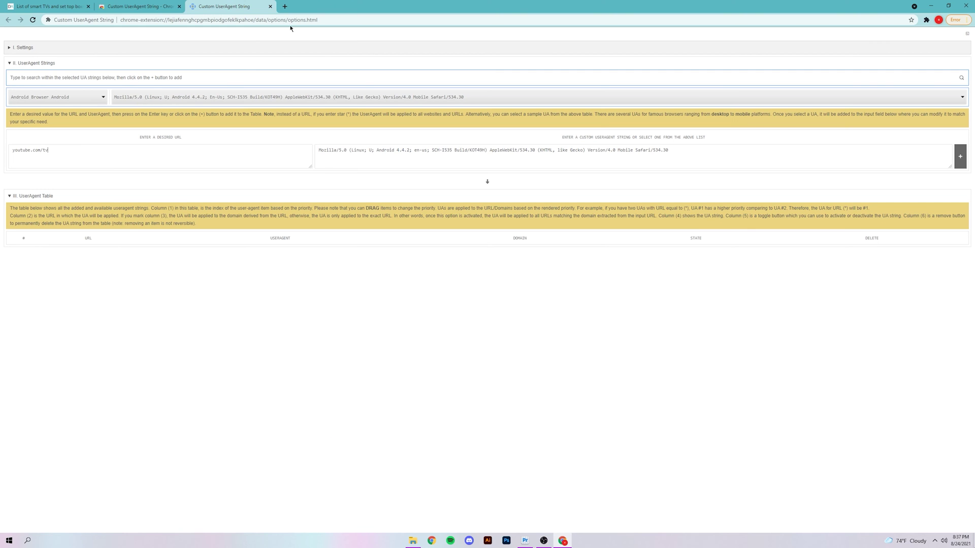
{"action": "triple_click", "coordinate": [398, 154]}
{"action": "type", "text": "AppleCoreMedia/1.0.0.128466 (Apple TV; U; CPU OS 8_1_3 like Mac OS X; en_us)"}
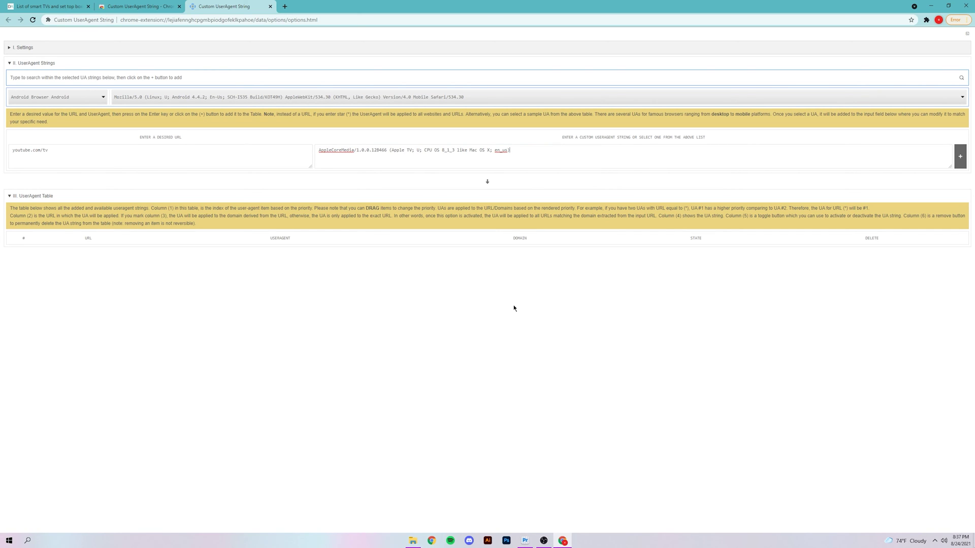
{"action": "left_click", "coordinate": [48, 6]}
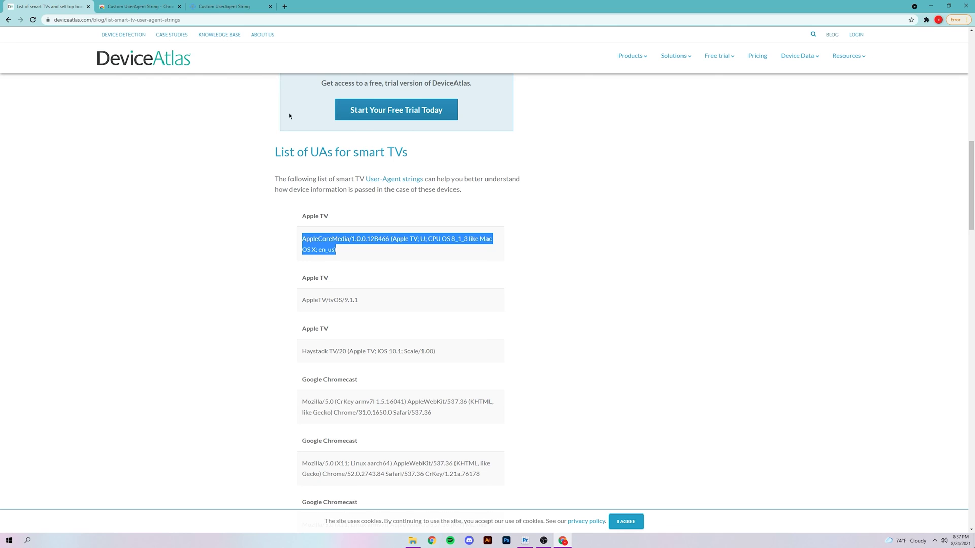
{"action": "left_click", "coordinate": [235, 4]}
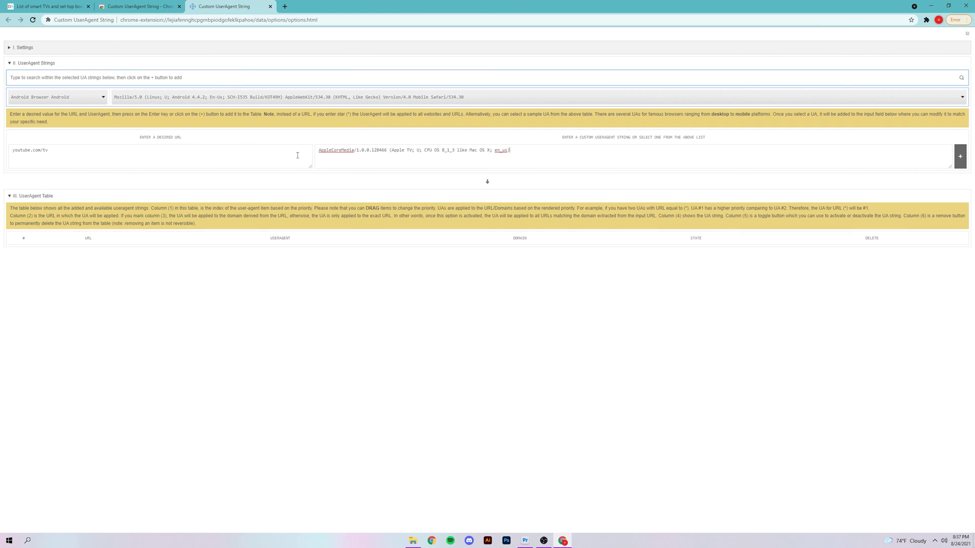
{"action": "left_click", "coordinate": [960, 157]}
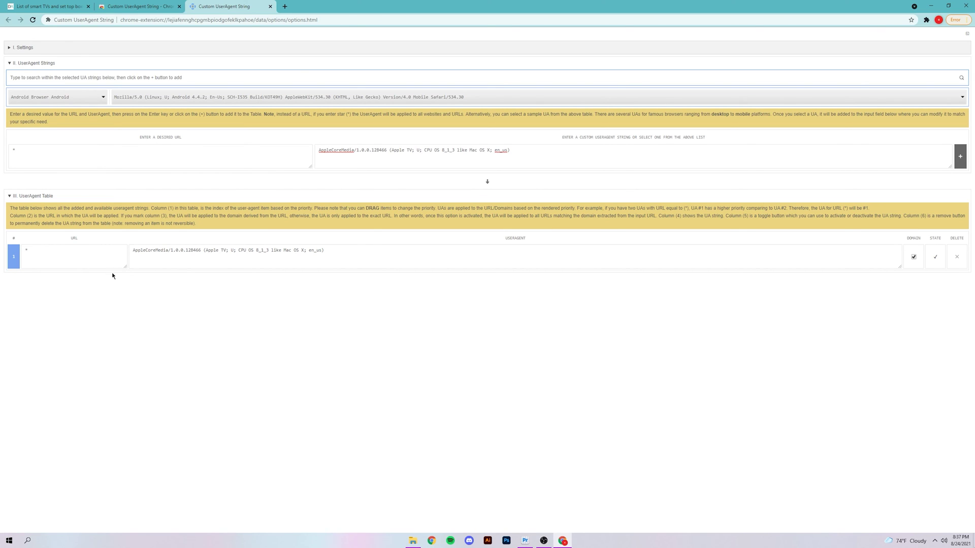
Step: Change rule 1's URL from '*' to youtube.com/tv
{"action": "left_click", "coordinate": [65, 250]}
{"action": "type", "text": "youtube.com/tv"}
Step: Load youtube.com/tv in a new tab, then return to the Custom UserAgent String options page
{"action": "left_click", "coordinate": [285, 6]}
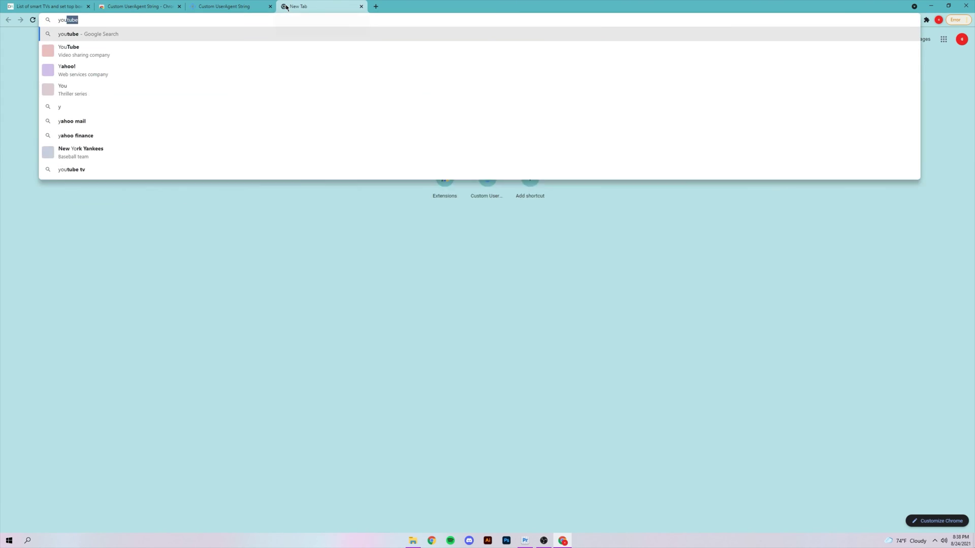
{"action": "type", "text": "tube.com/t"}
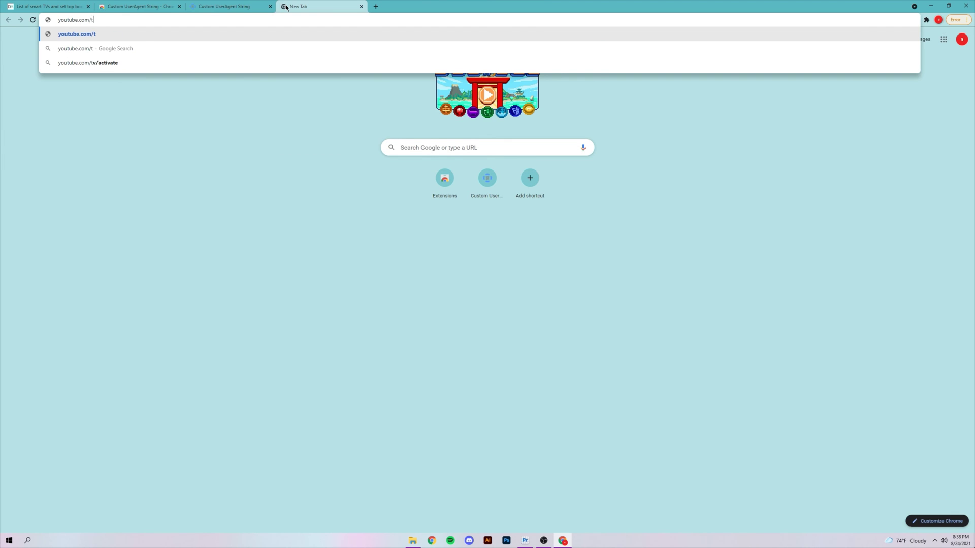
{"action": "type", "text": "v"}
{"action": "key", "text": "Return"}
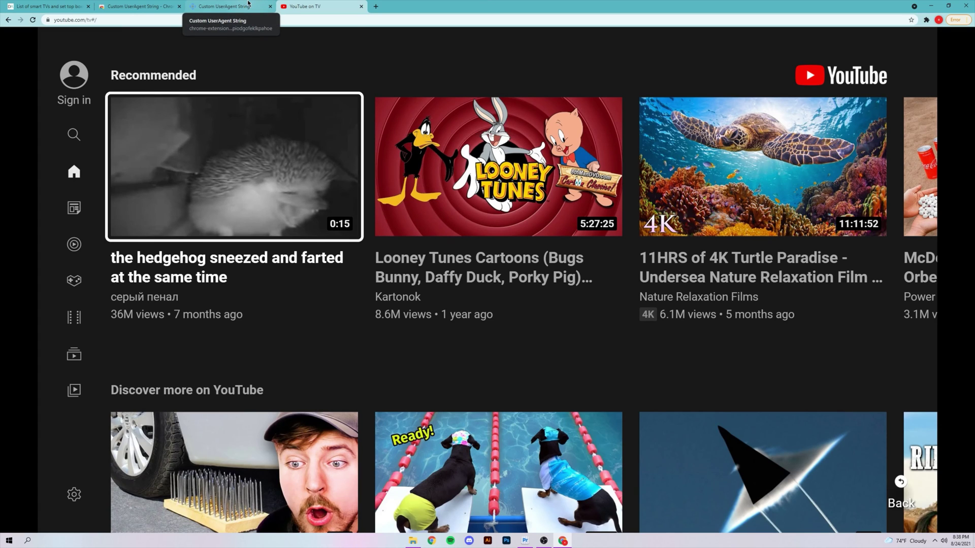
{"action": "left_click", "coordinate": [248, 4]}
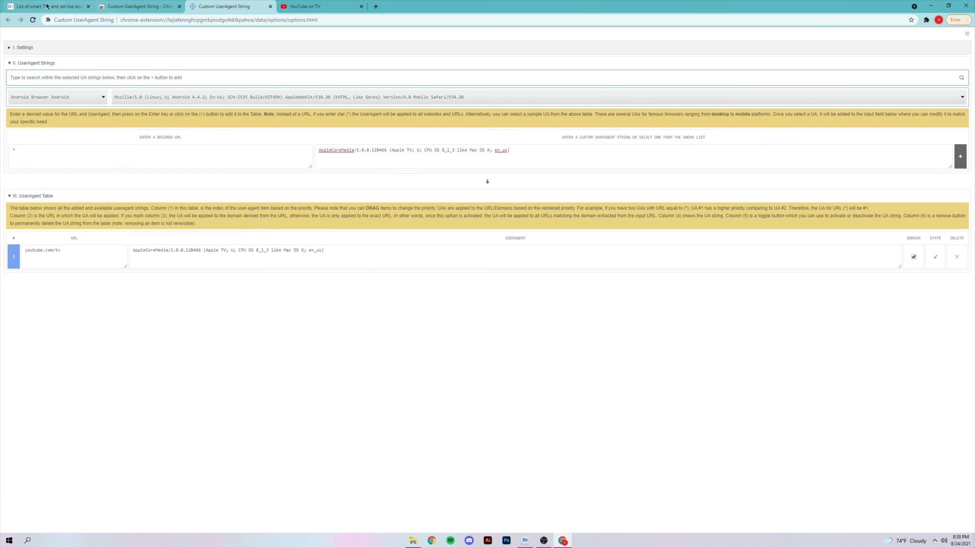
Step: Glance at the DeviceAtlas smart TV user-agent list, then go back to the YouTube on TV tab
{"action": "left_click", "coordinate": [48, 6]}
{"action": "left_click", "coordinate": [533, 383]}
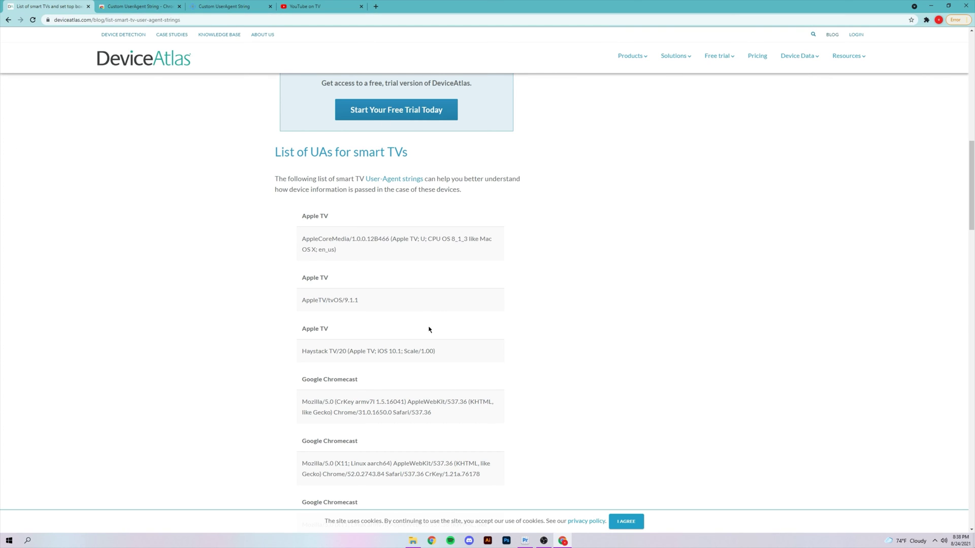
{"action": "left_click", "coordinate": [308, 6]}
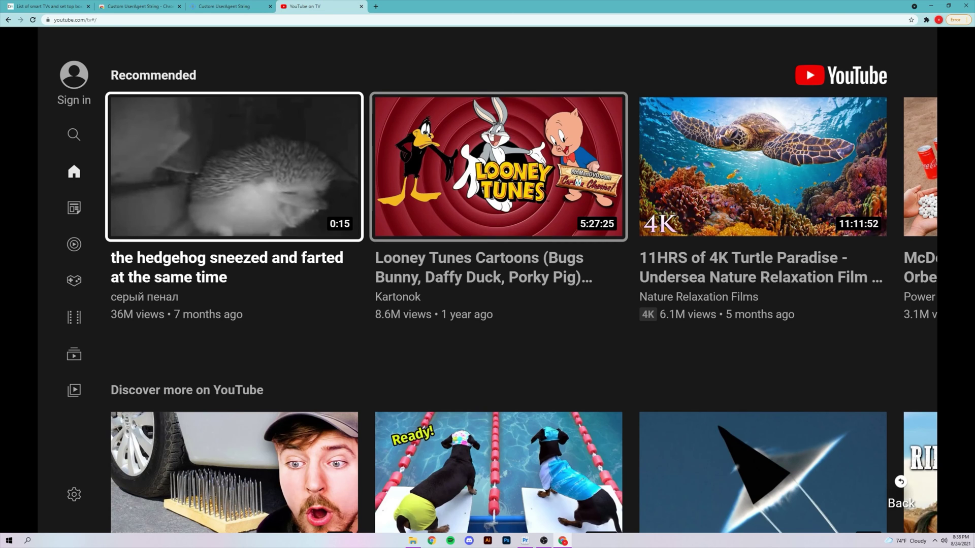